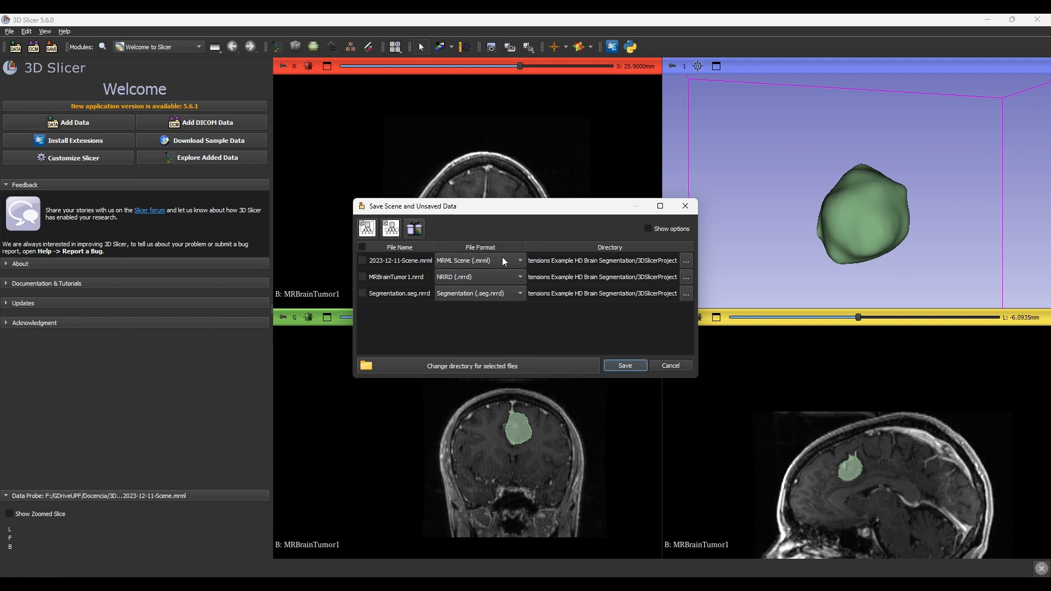
# Save the scene, volume and segmentation files, replacing all existing copies in the project folder
pyautogui.click(359, 246)
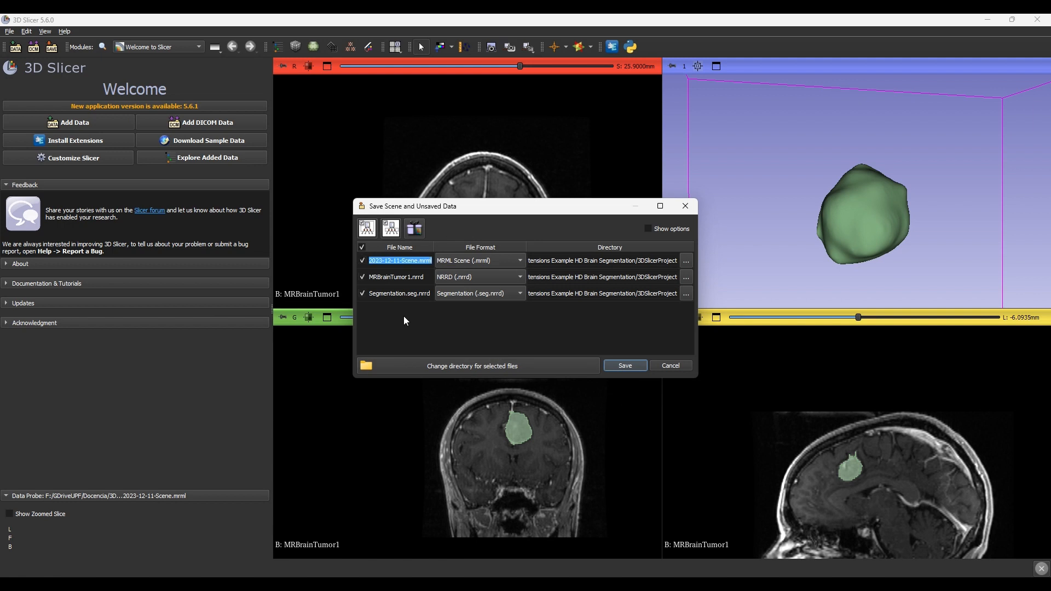
pyautogui.click(634, 364)
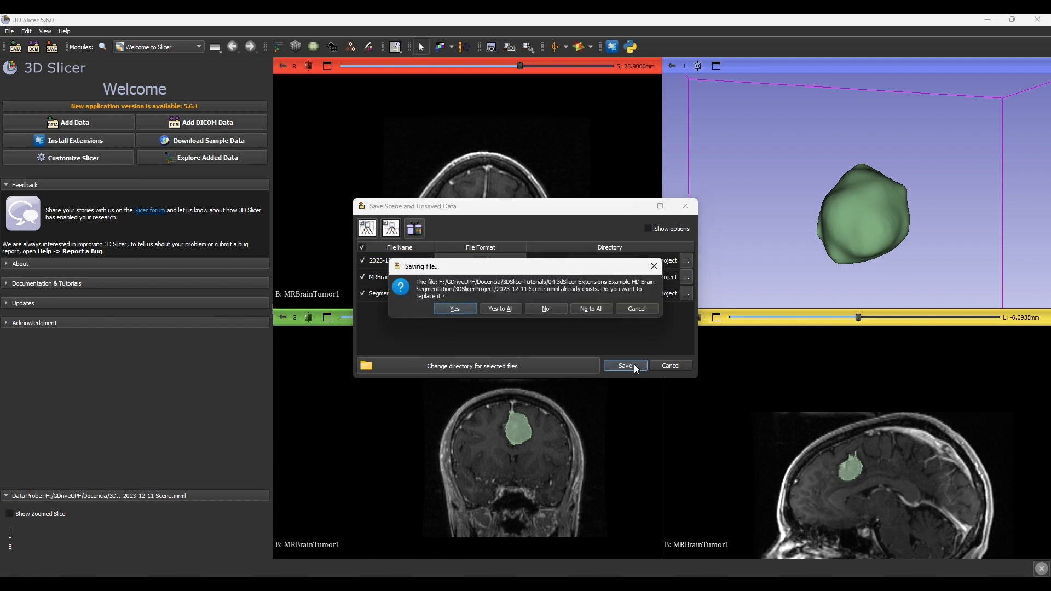
pyautogui.click(507, 308)
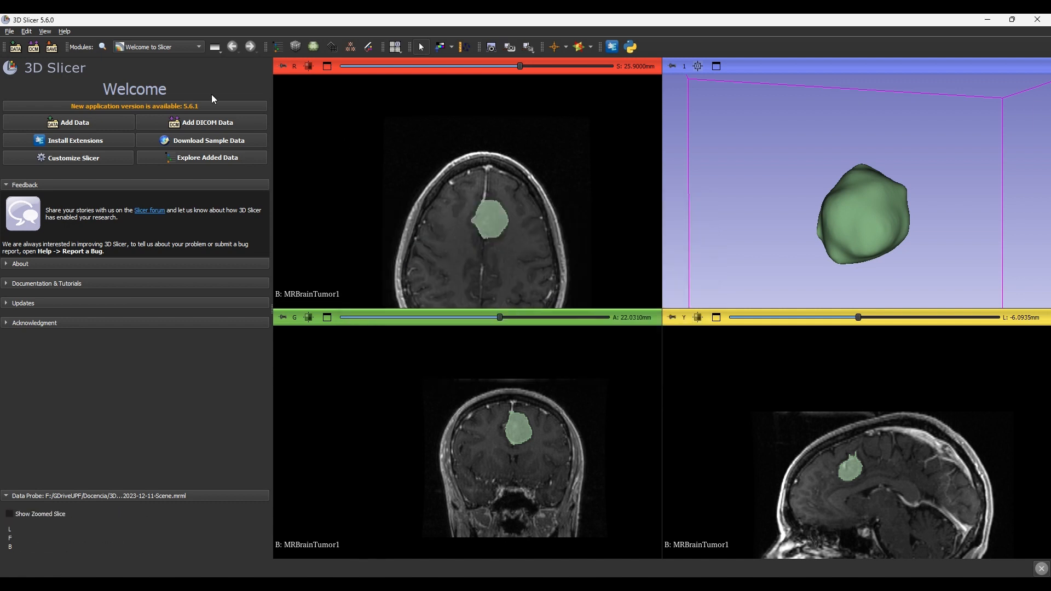
# Open the Extensions Manager and browse the catalogue of extensions available for installation
pyautogui.click(46, 32)
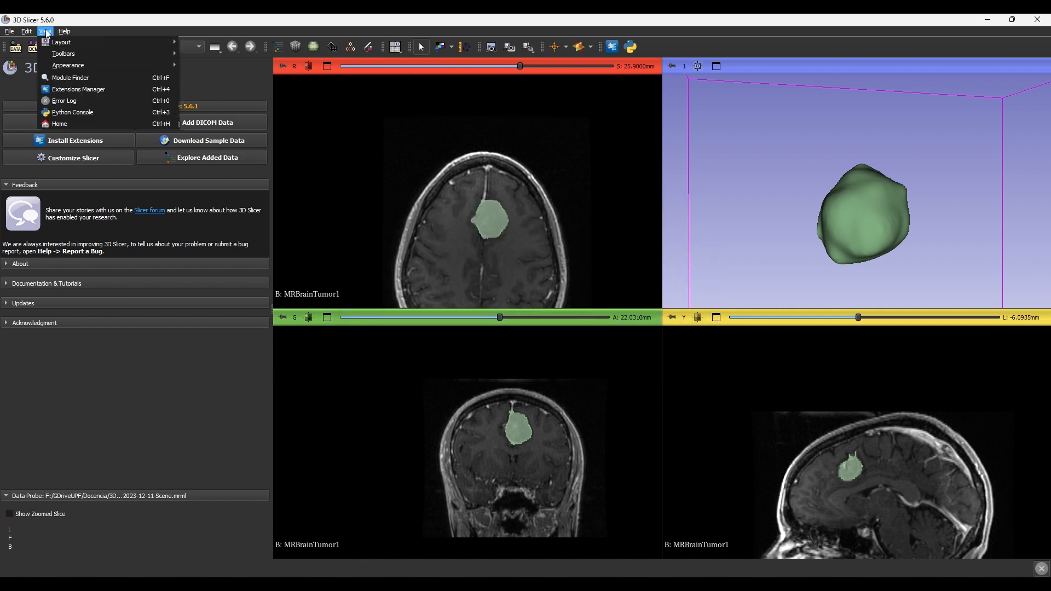
pyautogui.click(76, 89)
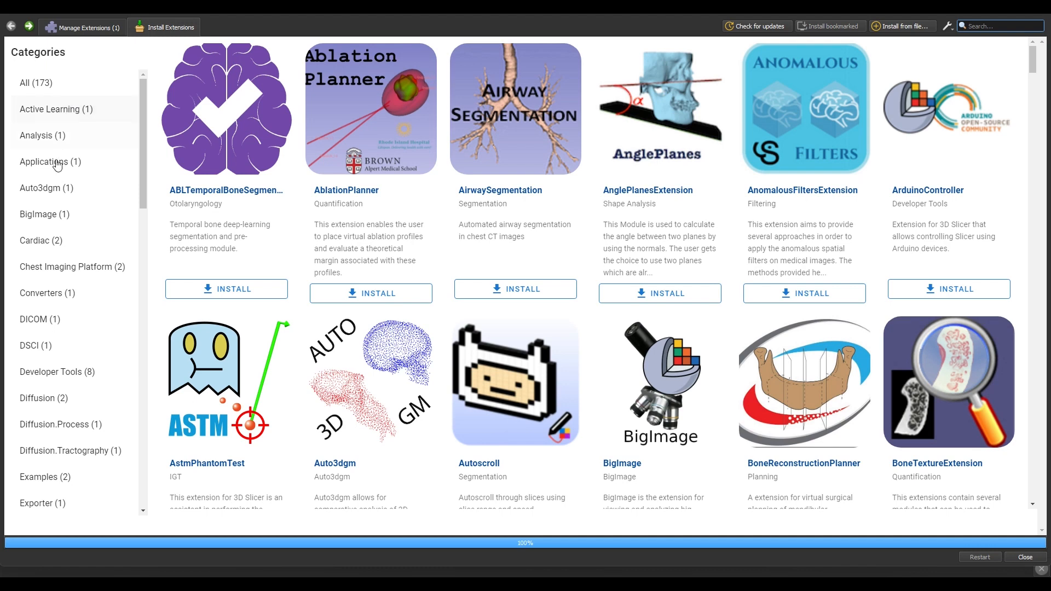
pyautogui.scroll(-5, 55, 285)
pyautogui.scroll(4, 64, 373)
pyautogui.scroll(1, 66, 371)
pyautogui.scroll(-10, 586, 246)
pyautogui.scroll(-10, 589, 262)
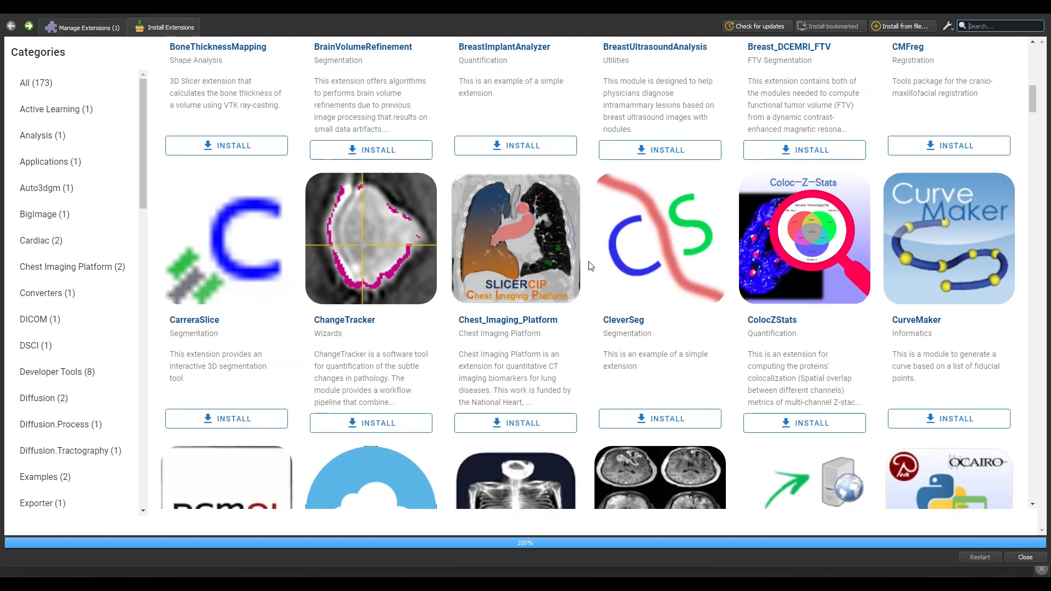
pyautogui.scroll(-5, 590, 269)
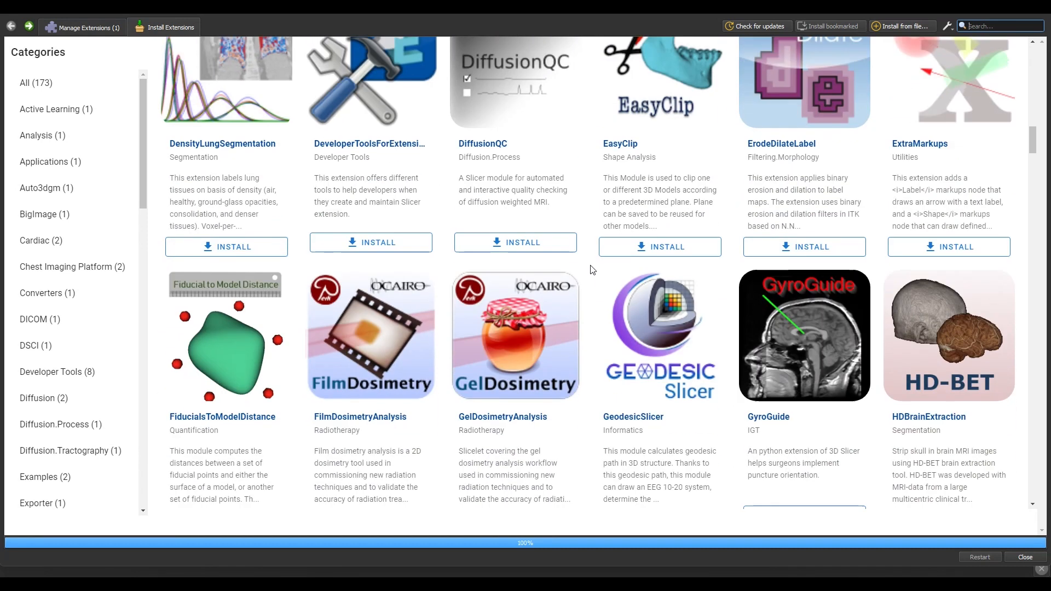
# Review the GeodesicSlicer extension's details and its online documentation, and return to the extension catalogue
pyautogui.click(664, 377)
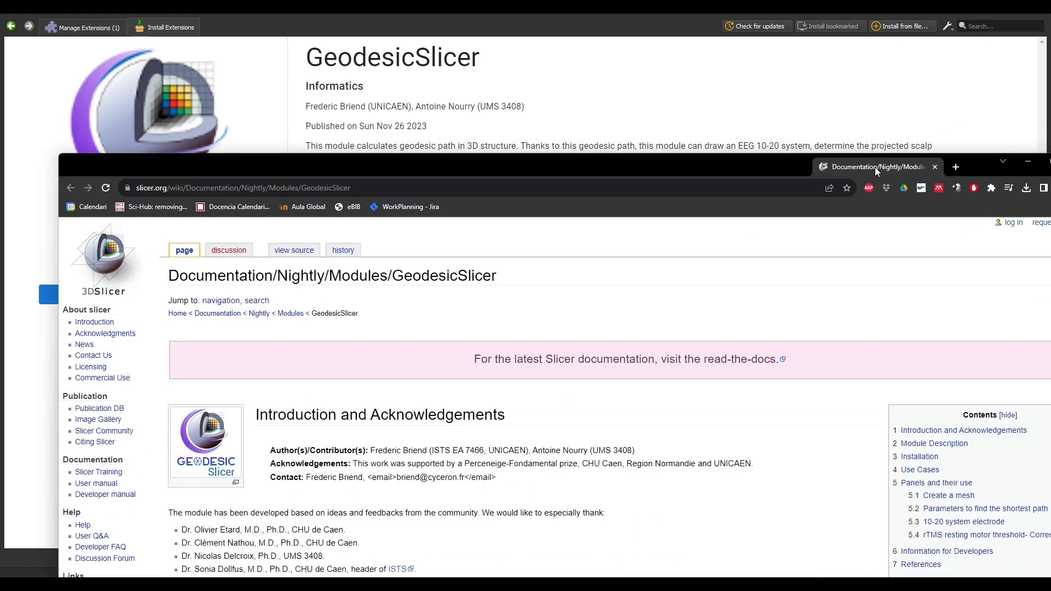
pyautogui.scroll(-10, 499, 360)
pyautogui.scroll(-4, 499, 358)
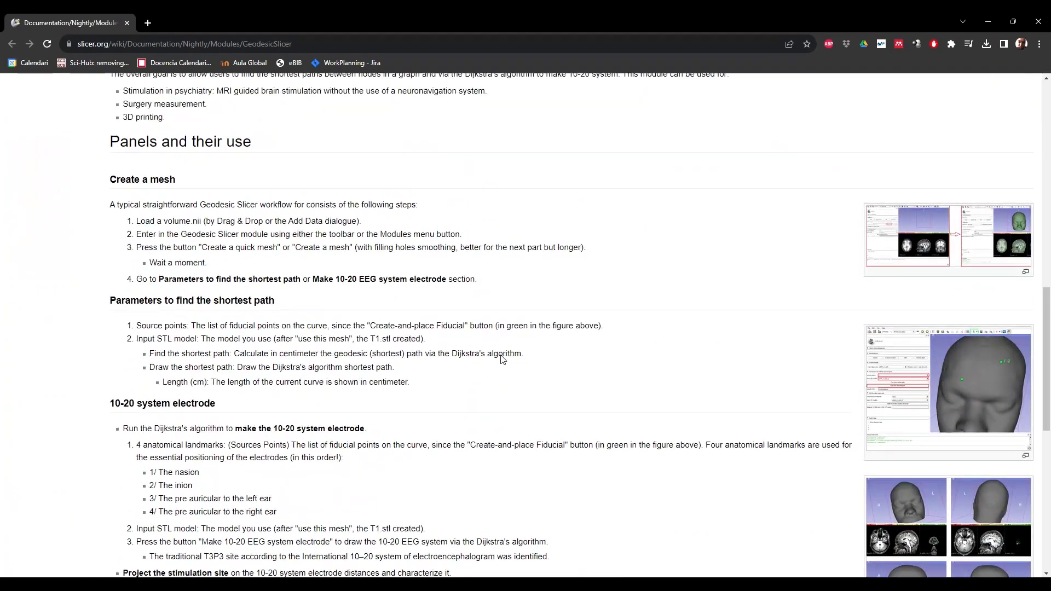
pyautogui.scroll(20, 503, 351)
pyautogui.click(1041, 24)
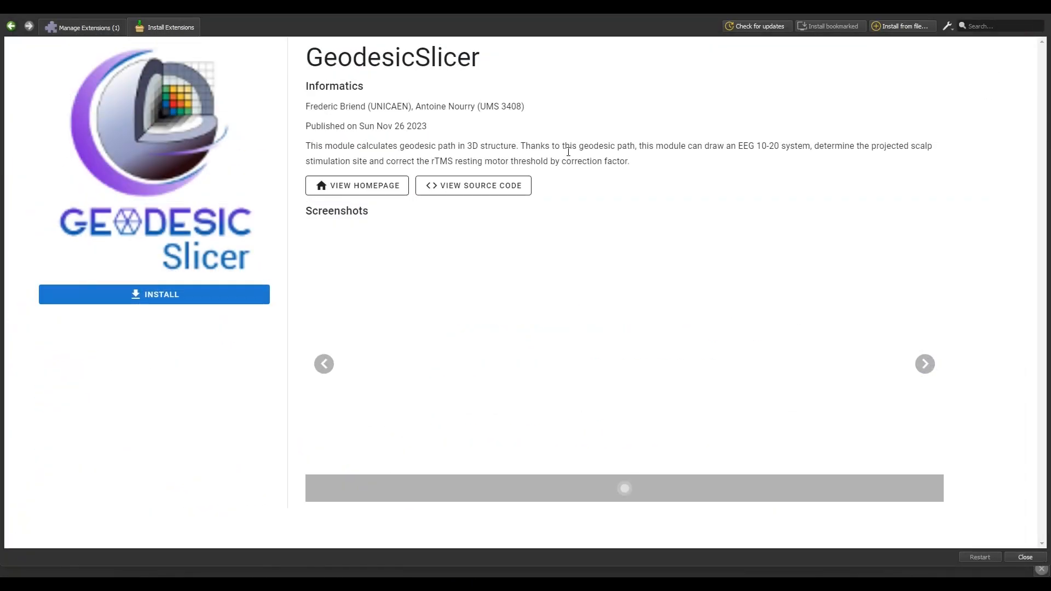
pyautogui.click(12, 27)
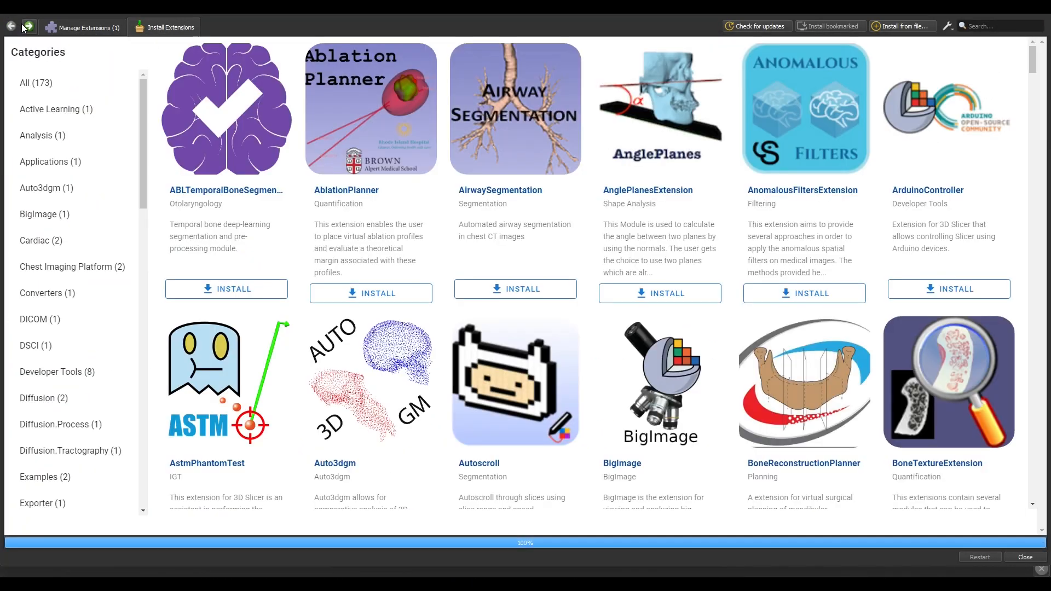
# Search the extensions for "MR", review the HDBrainExtraction description, and install that extension
pyautogui.click(1010, 26)
pyautogui.write('MR')
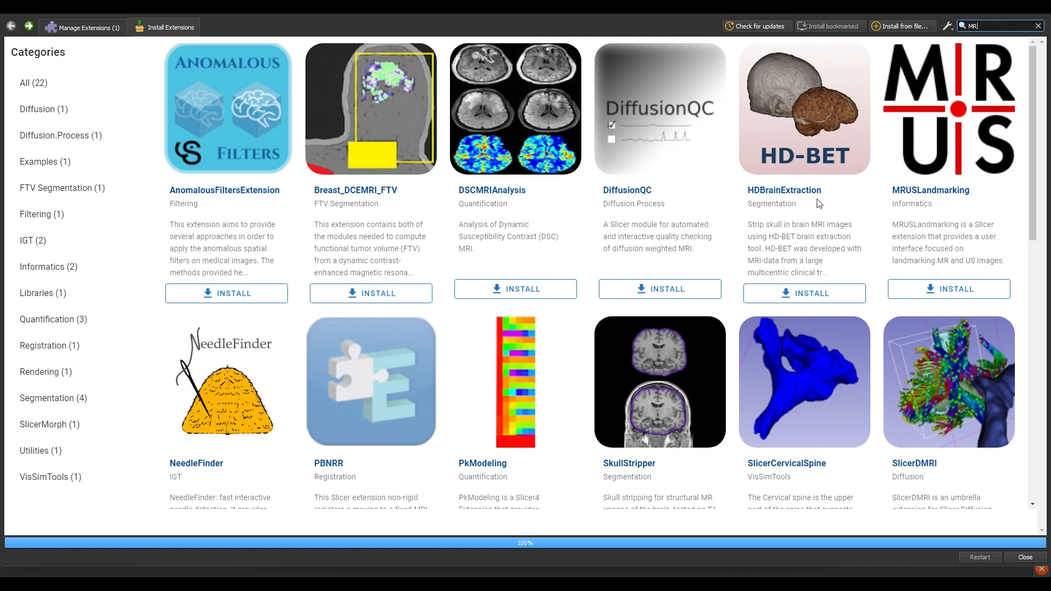
pyautogui.click(808, 150)
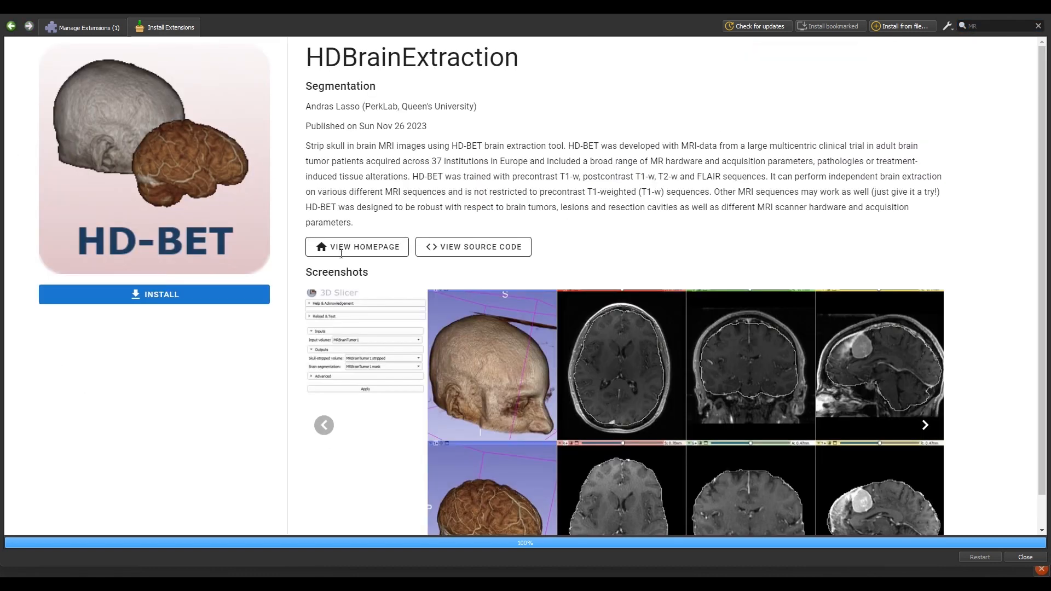
pyautogui.scroll(-1, 448, 323)
pyautogui.scroll(1, 461, 327)
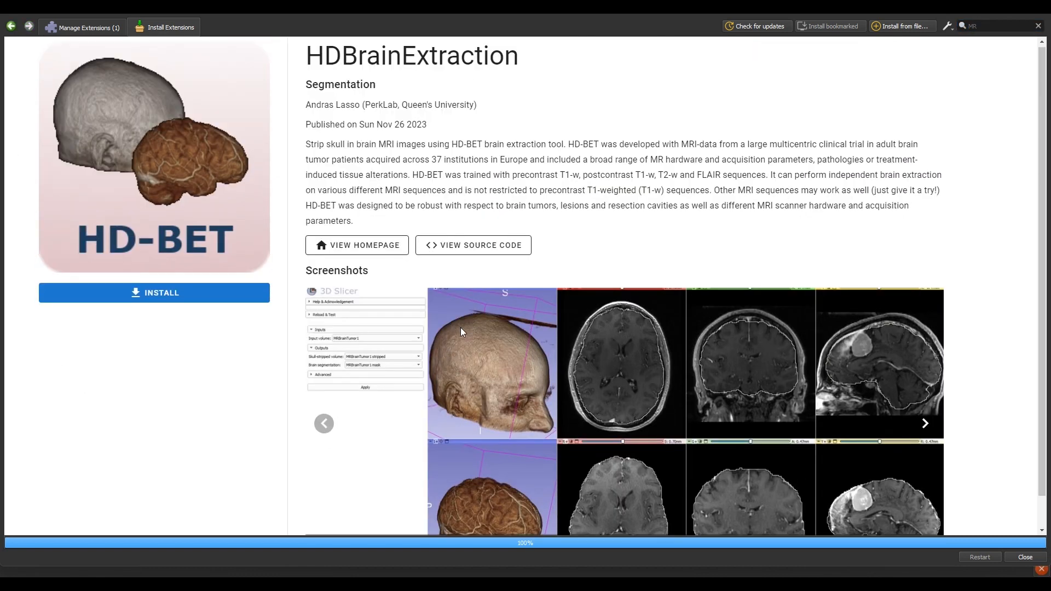
pyautogui.click(120, 296)
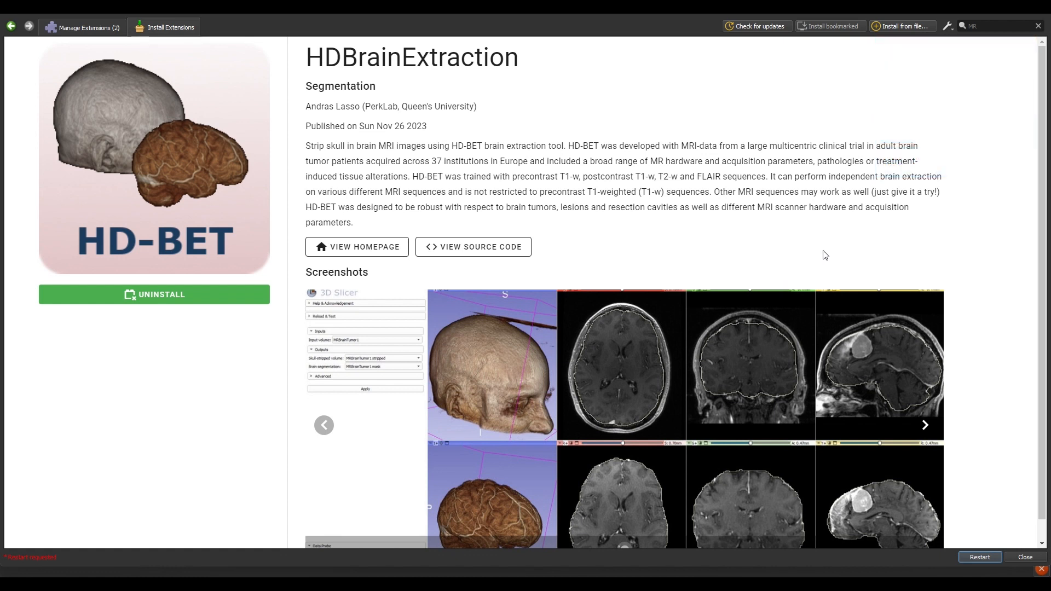
# Restart the application to load the new extension and reopen the recent scene 2023-12-11-Scene.mrml
pyautogui.click(982, 557)
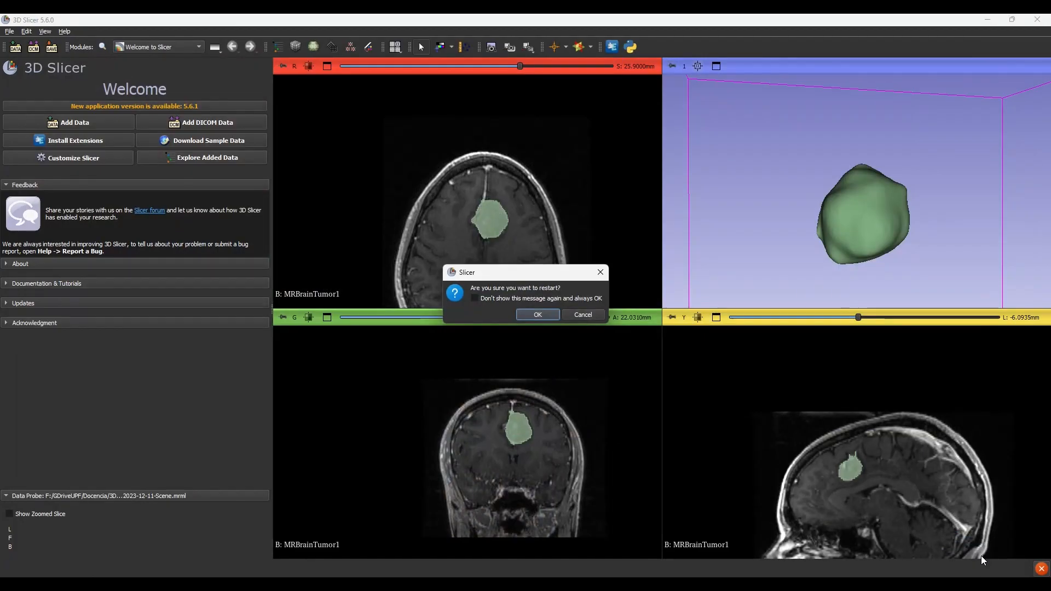
pyautogui.click(547, 314)
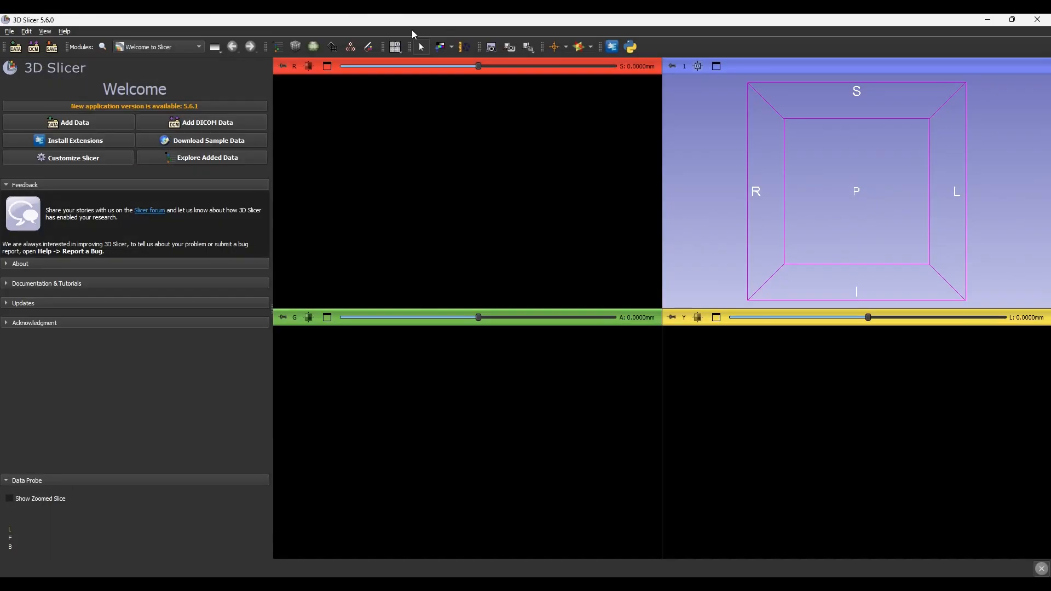
pyautogui.click(9, 32)
pyautogui.moveTo(28, 66)
pyautogui.click(234, 66)
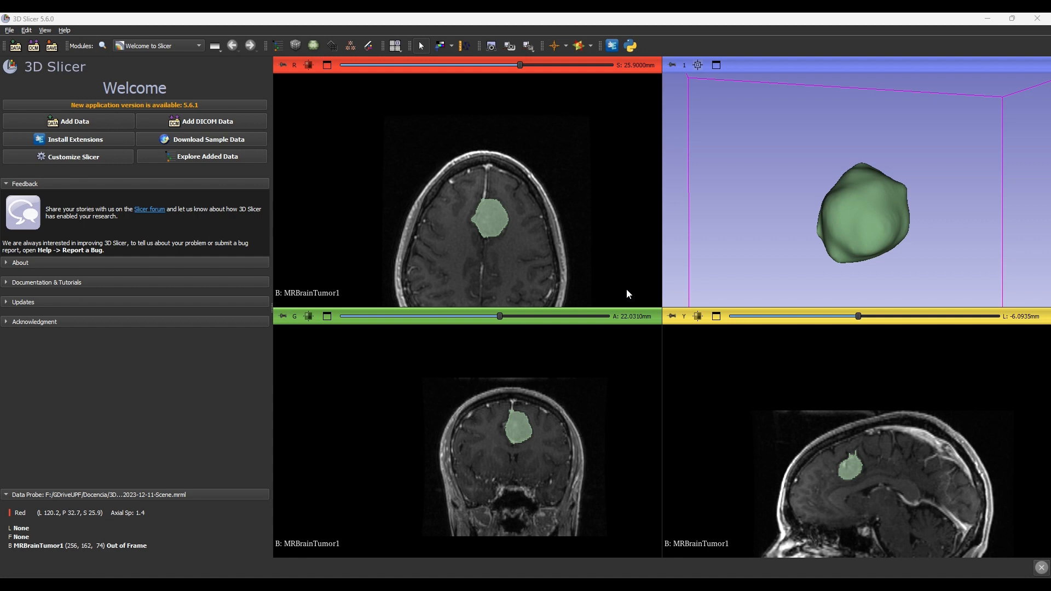
# Open the HD Brain Extraction Tool module and create a skull-stripped output volume named "MRBrainTumor1 stripped HDBrain"
pyautogui.click(166, 48)
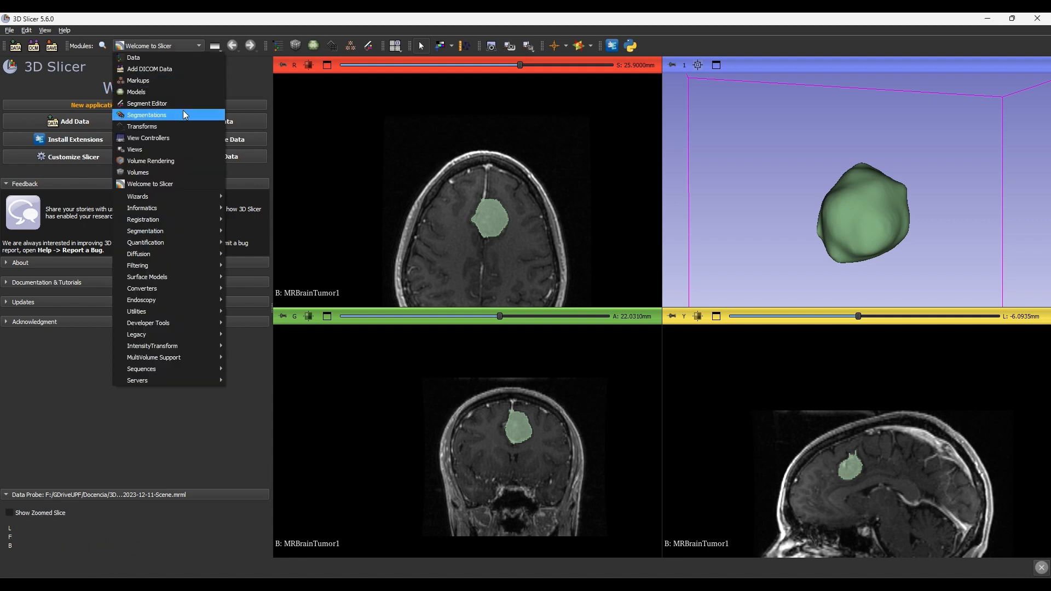
pyautogui.moveTo(186, 229)
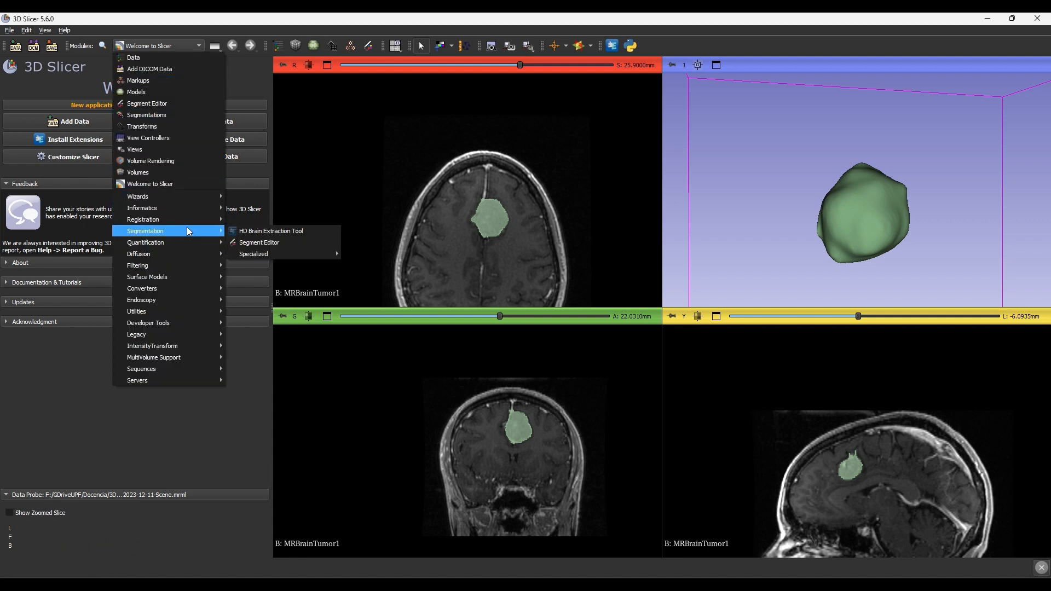
pyautogui.click(278, 233)
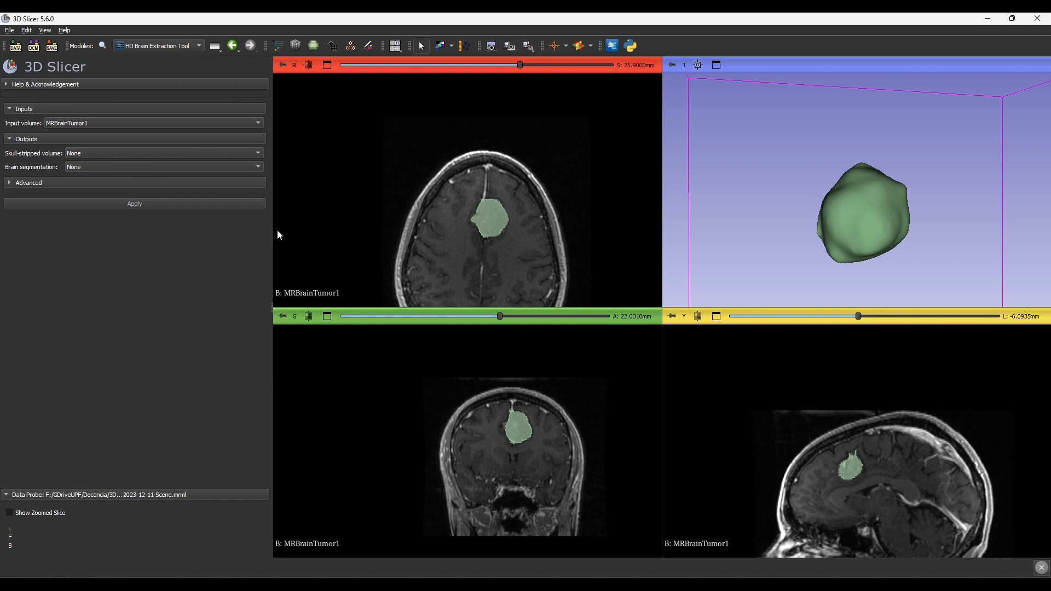
pyautogui.click(106, 154)
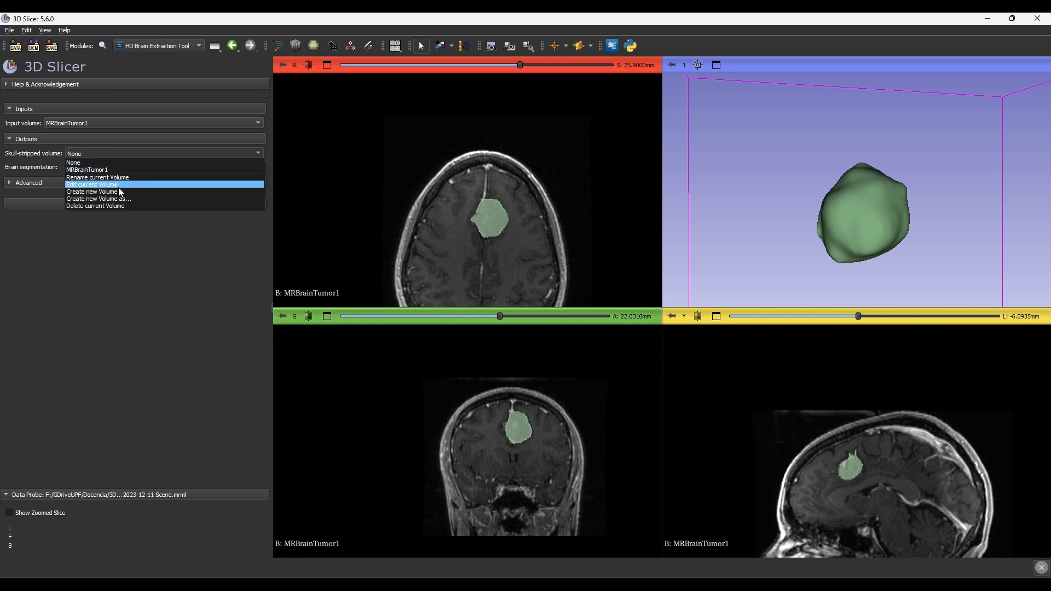
pyautogui.click(127, 198)
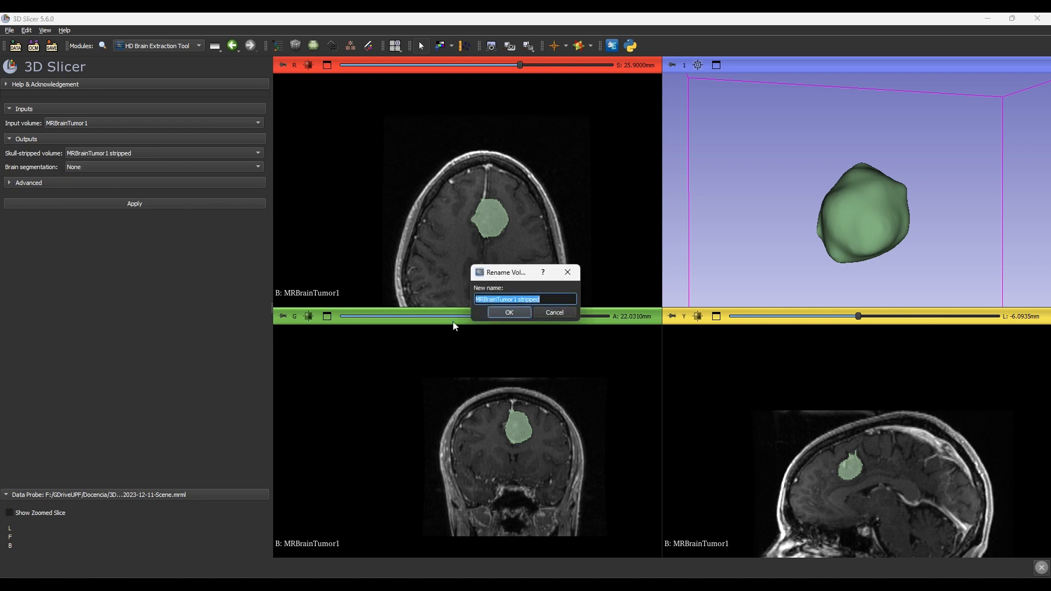
pyautogui.click(520, 300)
pyautogui.moveTo(519, 300); pyautogui.dragTo(561, 299)
pyautogui.click(562, 298)
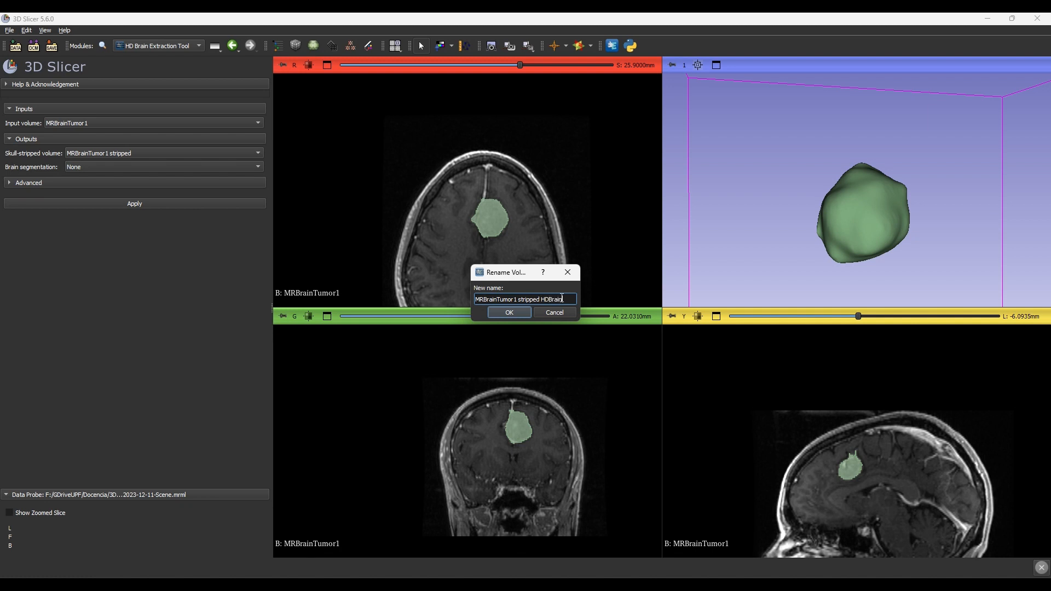
pyautogui.click(502, 313)
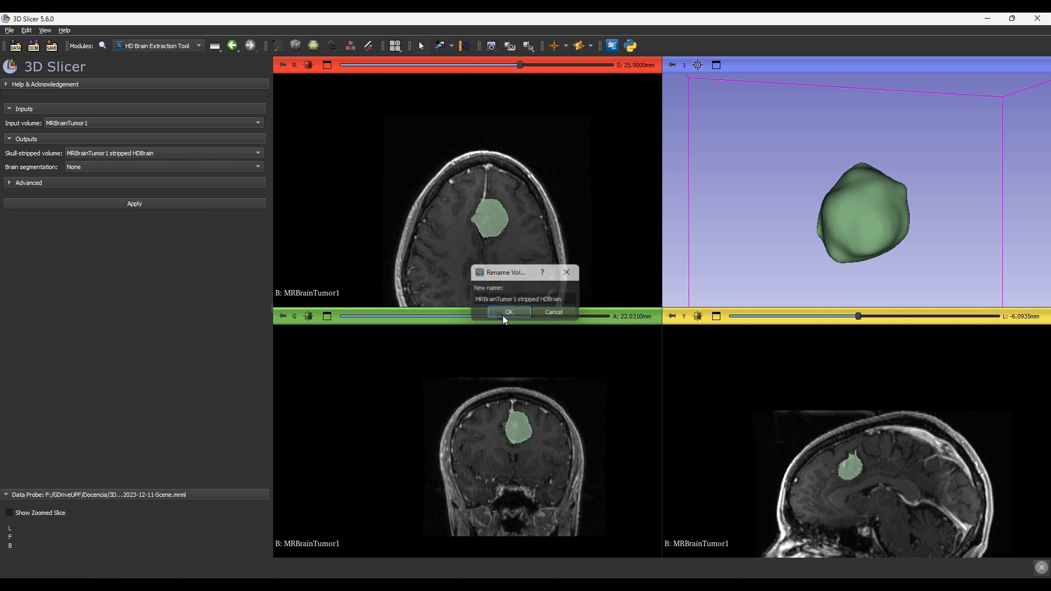
# Create a new brain segmentation output named "MRBrainTumor1 mask HDBrain"
pyautogui.click(94, 167)
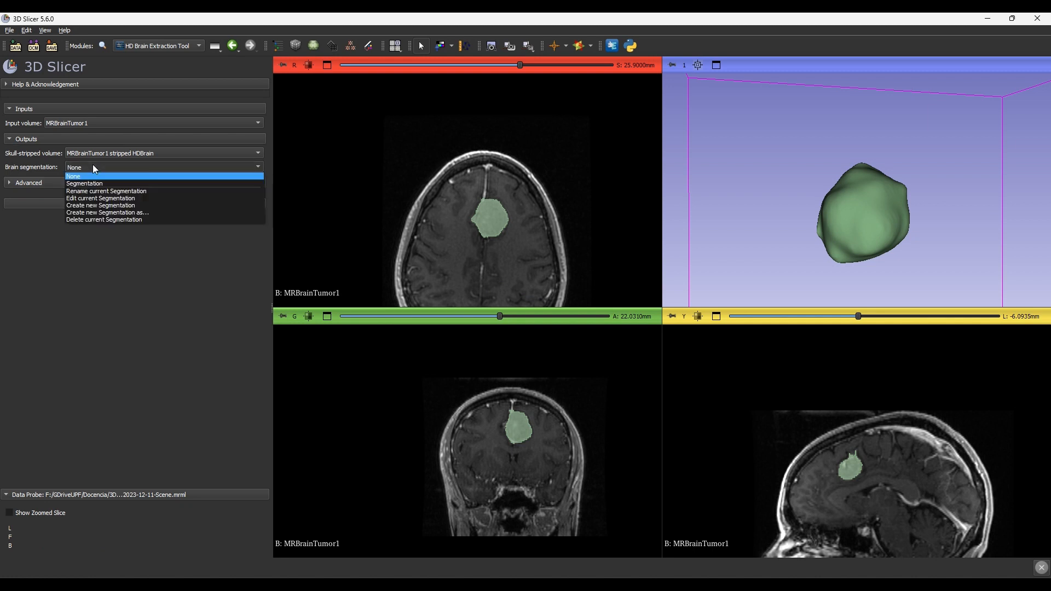
pyautogui.click(129, 213)
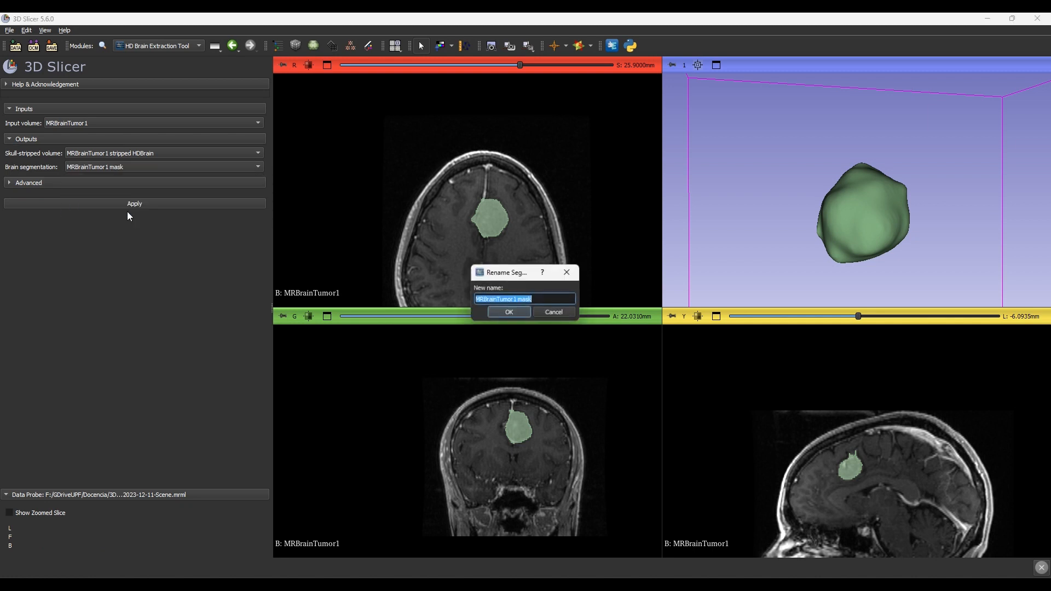
pyautogui.click(543, 300)
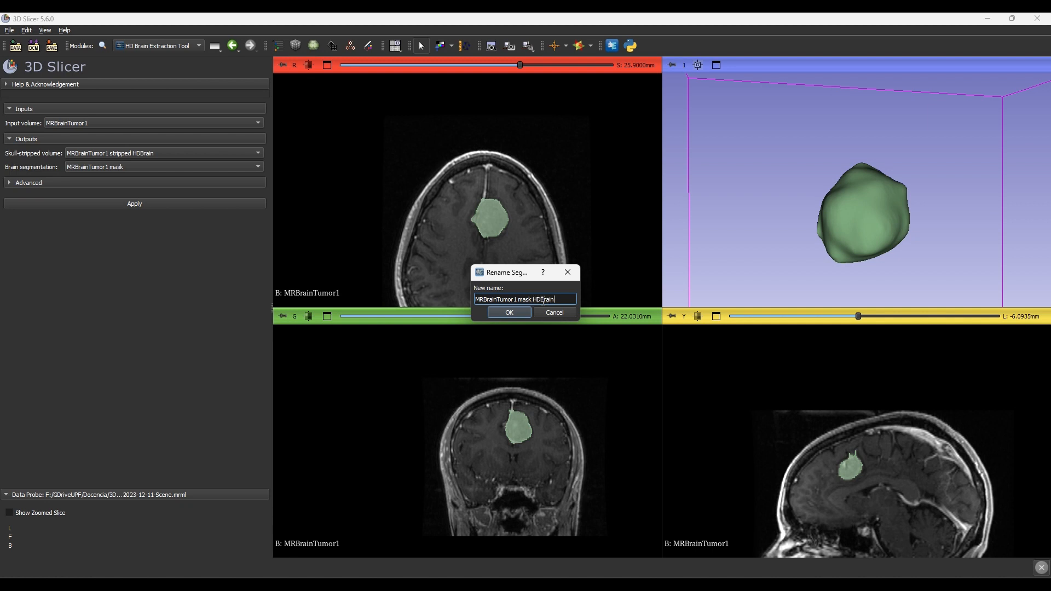
pyautogui.click(510, 312)
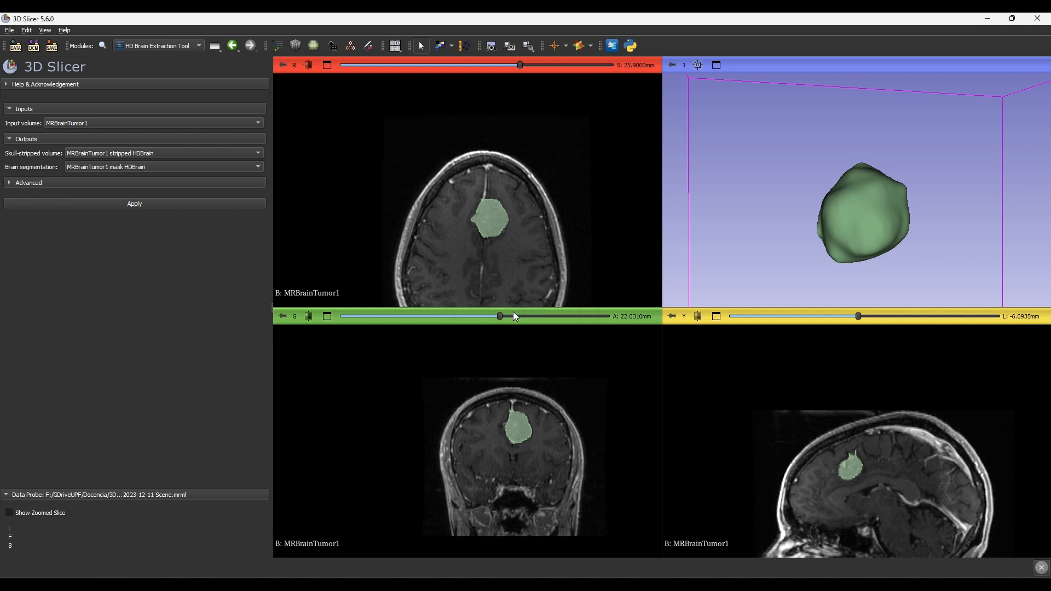
# Run the brain extraction with the processing device set to auto, briefly checking GPU usage in the performance overlay
pyautogui.click(10, 183)
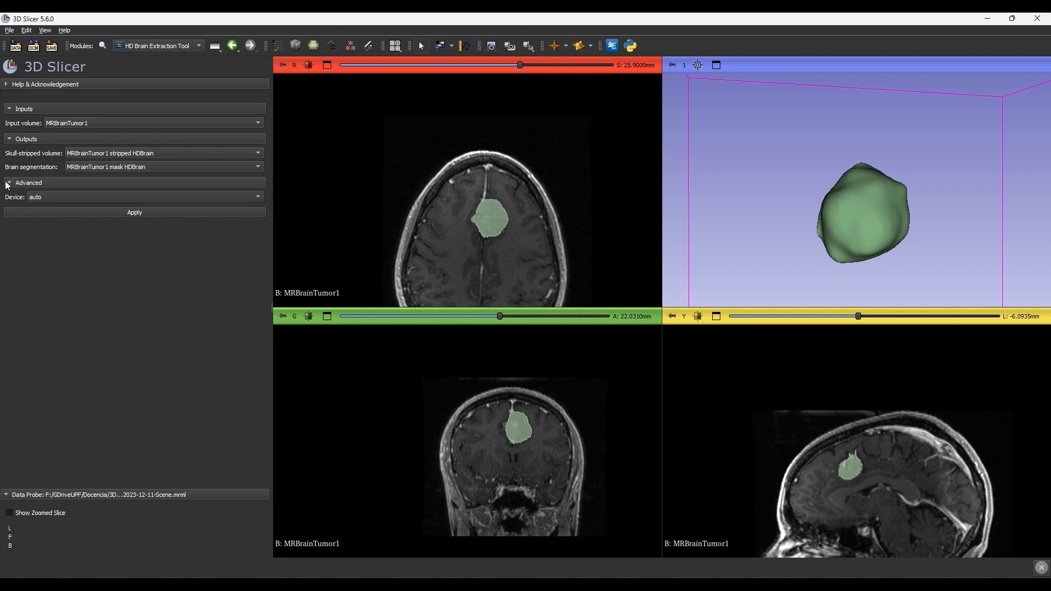
pyautogui.click(61, 199)
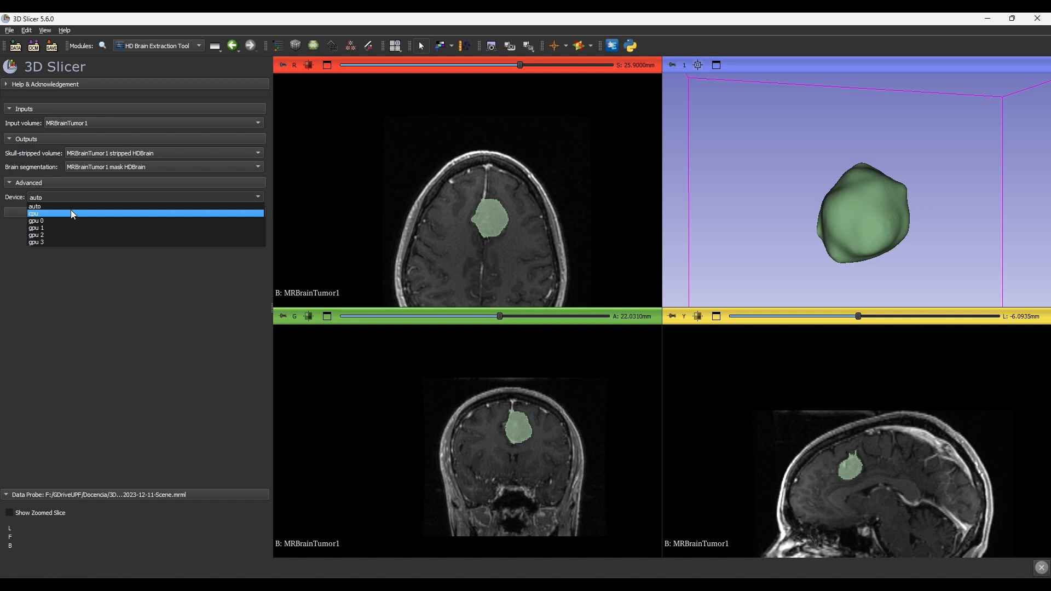
pyautogui.click(71, 207)
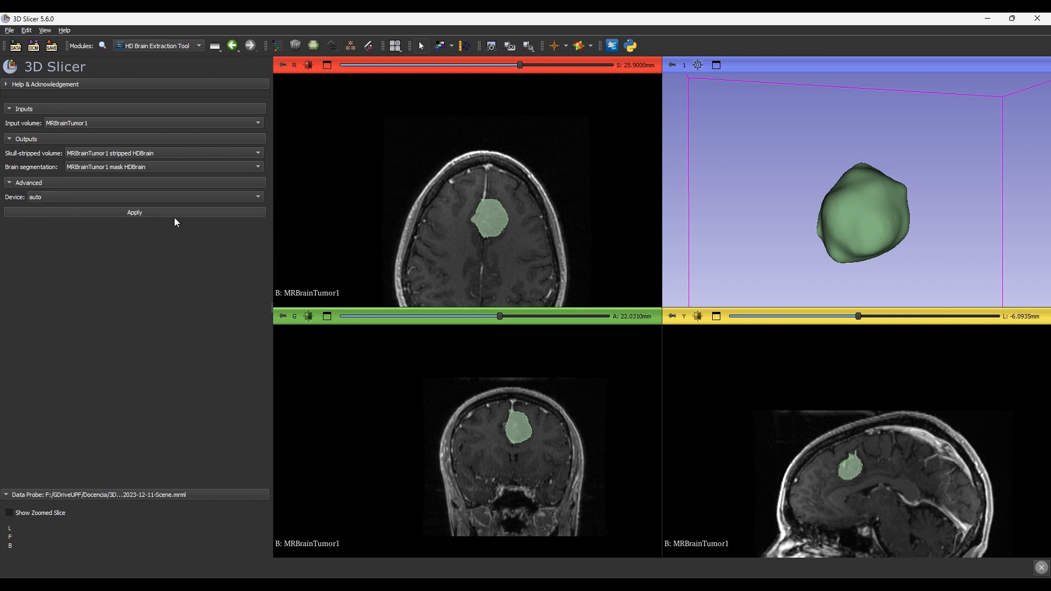
pyautogui.click(139, 212)
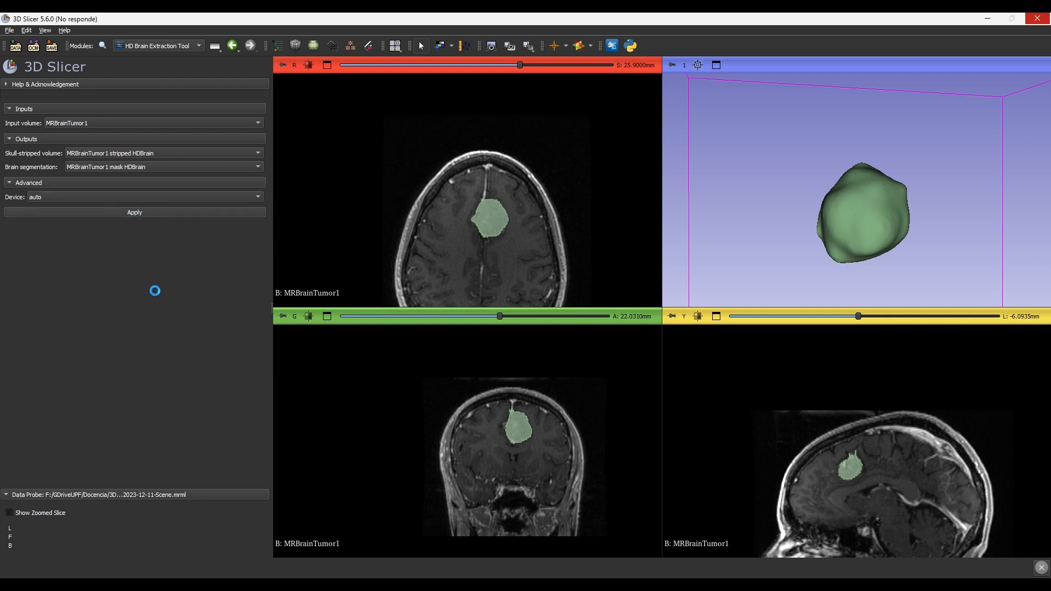
pyautogui.hotkey('alt', 'r')
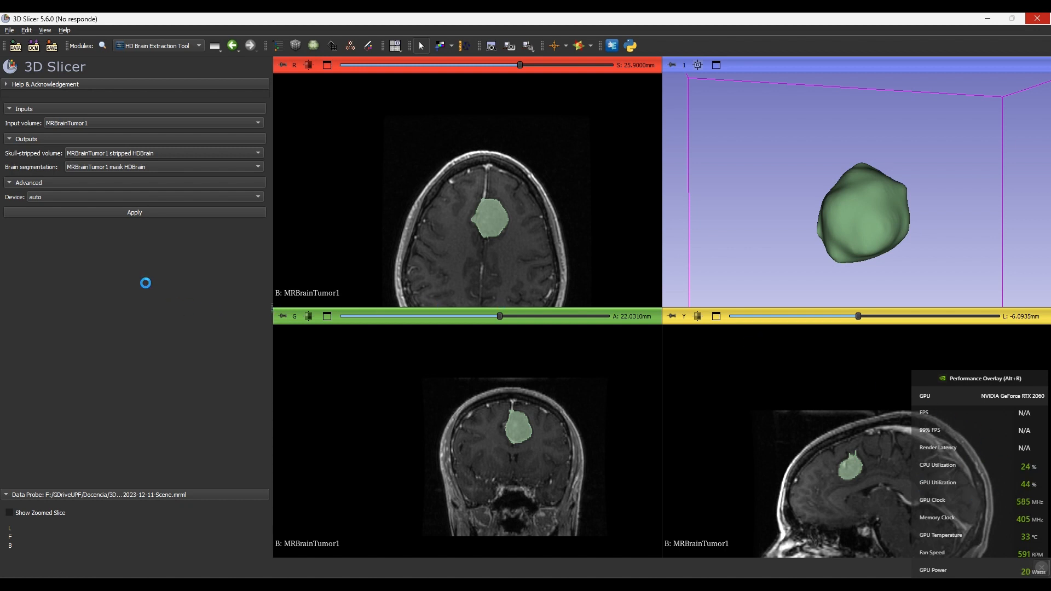
pyautogui.hotkey('alt', 'r')
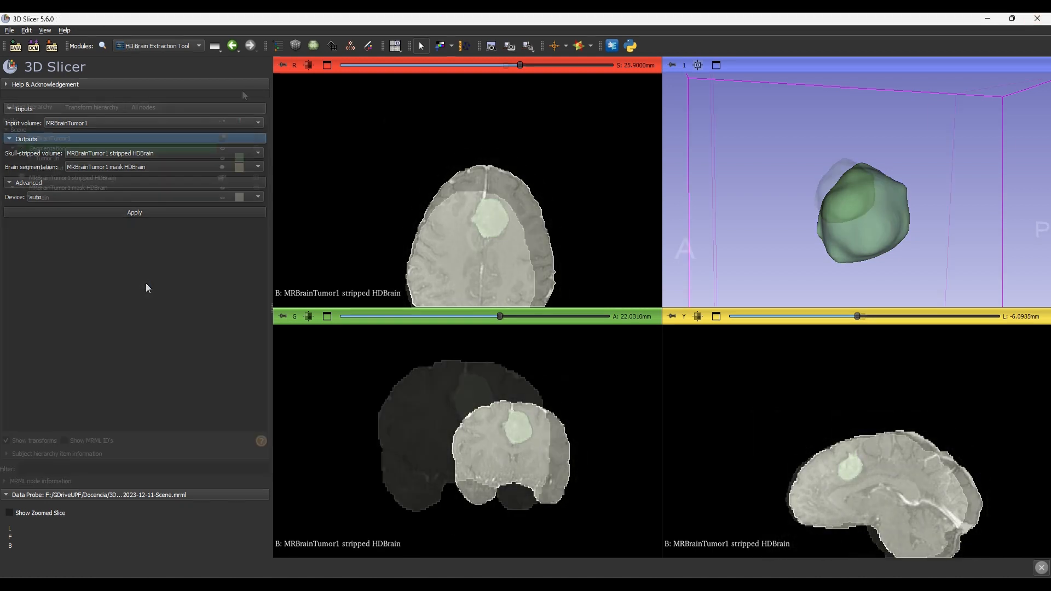
# Open the Data module and display the "MRBrainTumor1 stripped HDBrain" volume as a volume rendering in the 3D view
pyautogui.click(147, 47)
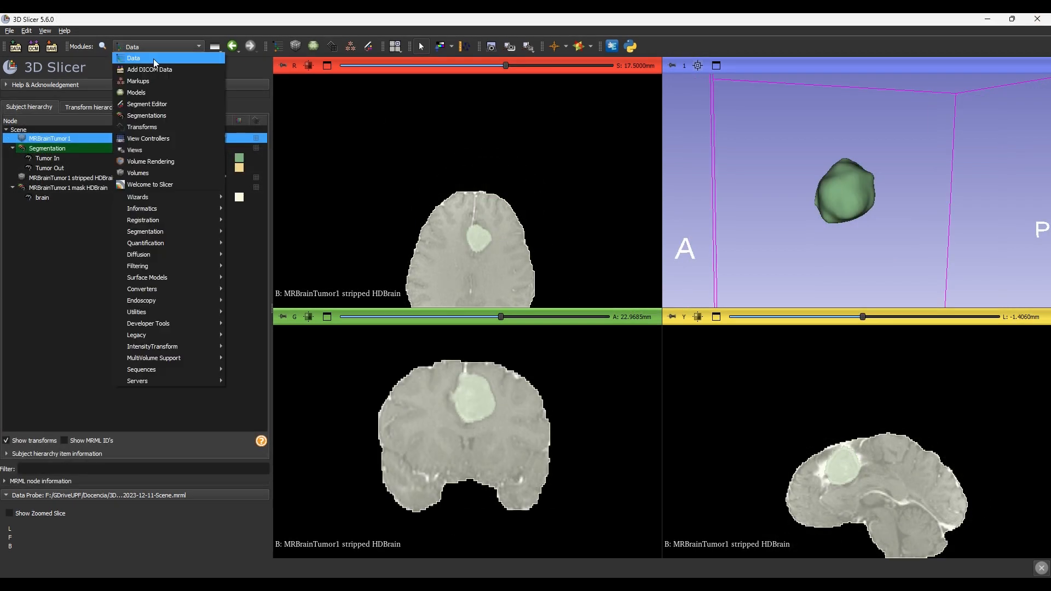
pyautogui.click(154, 58)
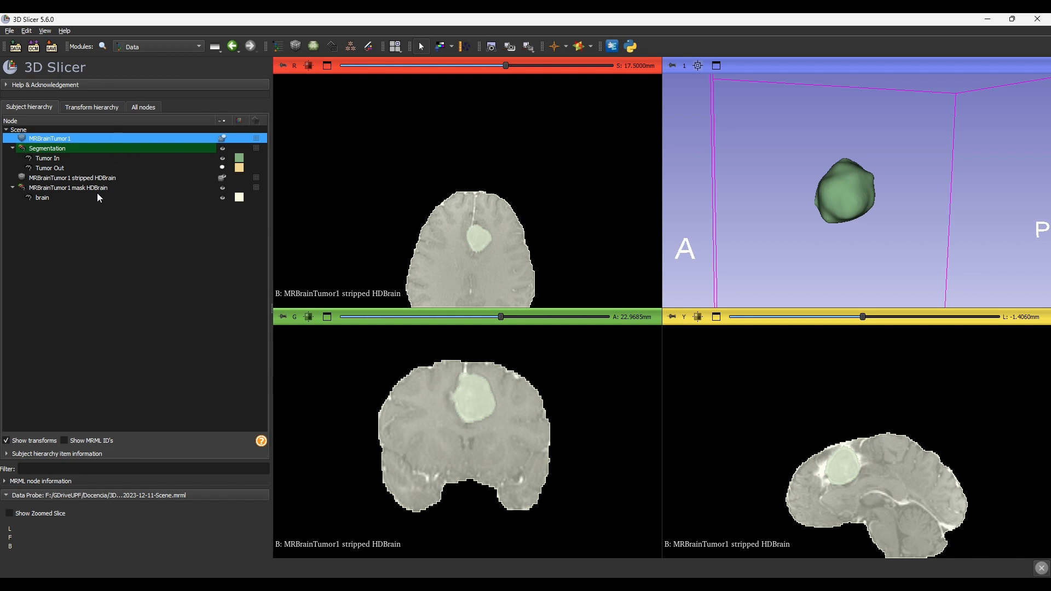
pyautogui.moveTo(60, 179); pyautogui.dragTo(826, 196)
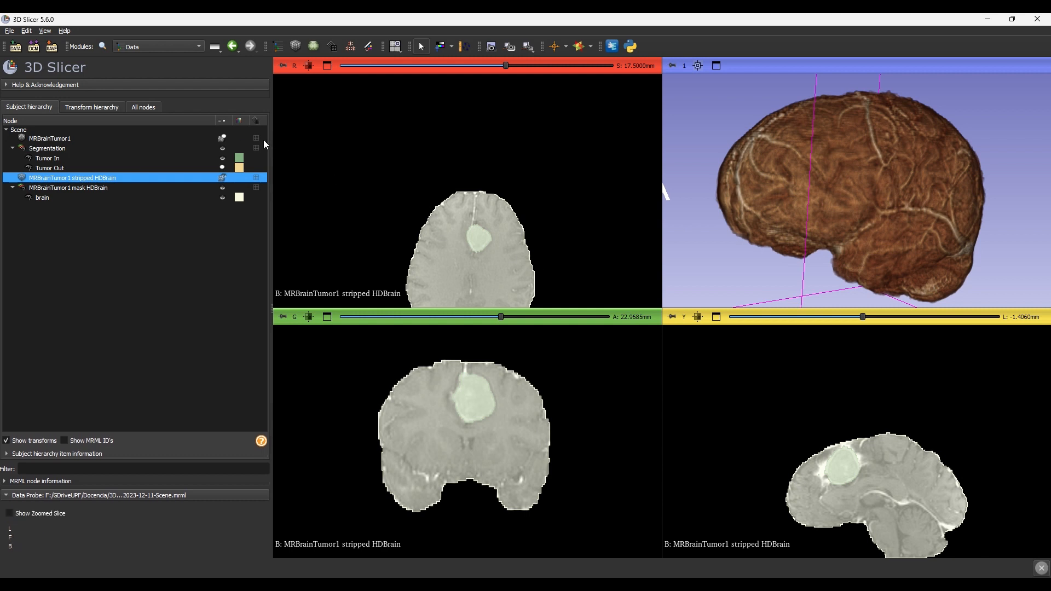
# Show the original MRBrainTumor1 volume in the slice views and together with the stripped brain in the 3D view
pyautogui.click(222, 138)
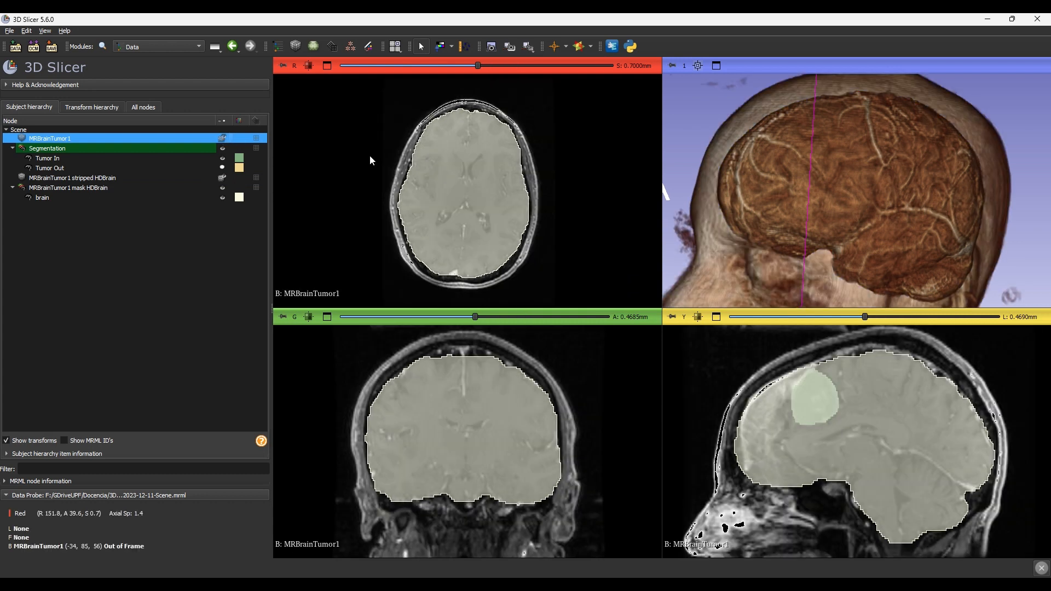
pyautogui.moveTo(799, 205); pyautogui.dragTo(844, 209)
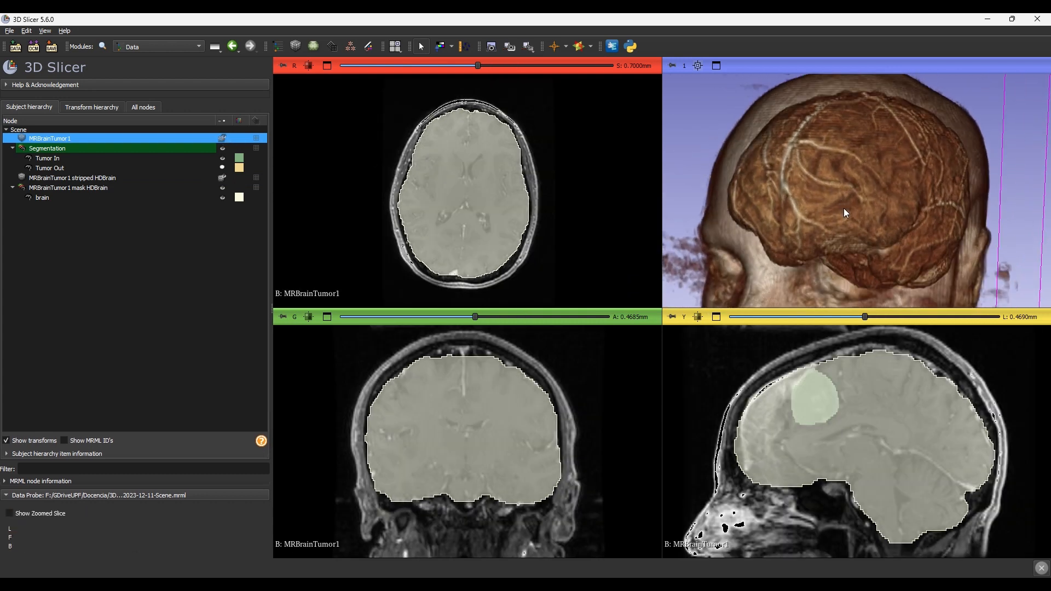
pyautogui.scroll(-5, 844, 209)
pyautogui.scroll(2, 843, 209)
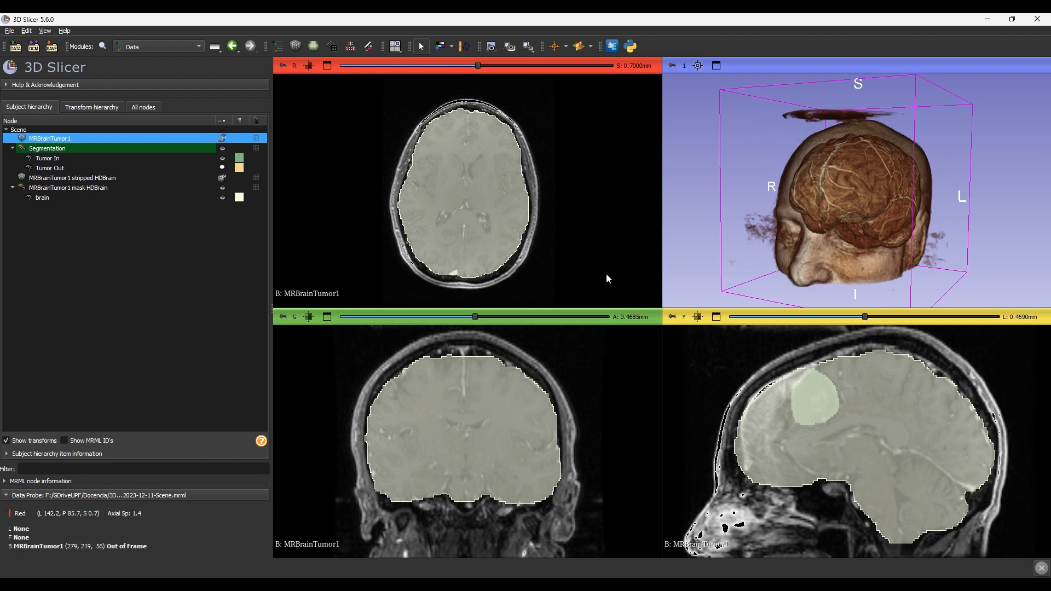
# In the Volume Rendering module, enable cropping of MRBrainTumor1 with a displayed ROI and pull its left-side face in to near the midline
pyautogui.click(185, 44)
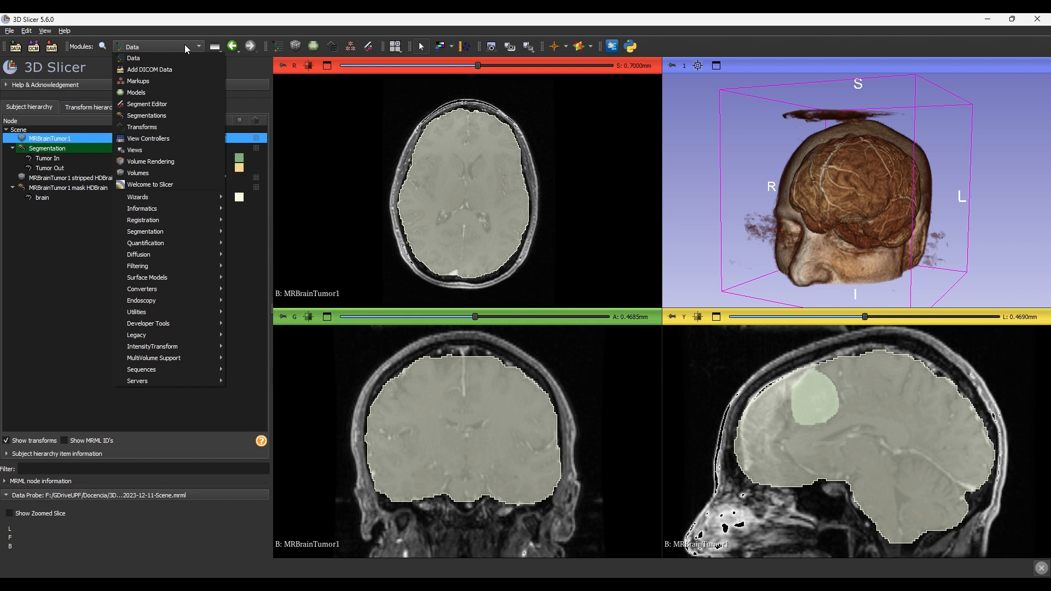
pyautogui.click(177, 161)
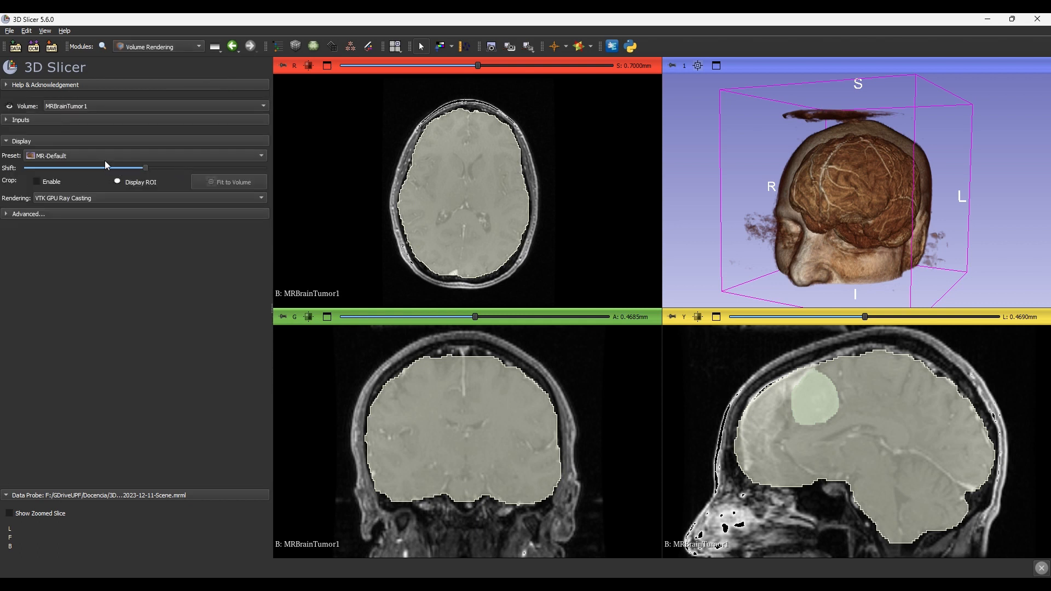
pyautogui.click(37, 182)
pyautogui.click(118, 182)
pyautogui.moveTo(865, 226); pyautogui.dragTo(853, 236)
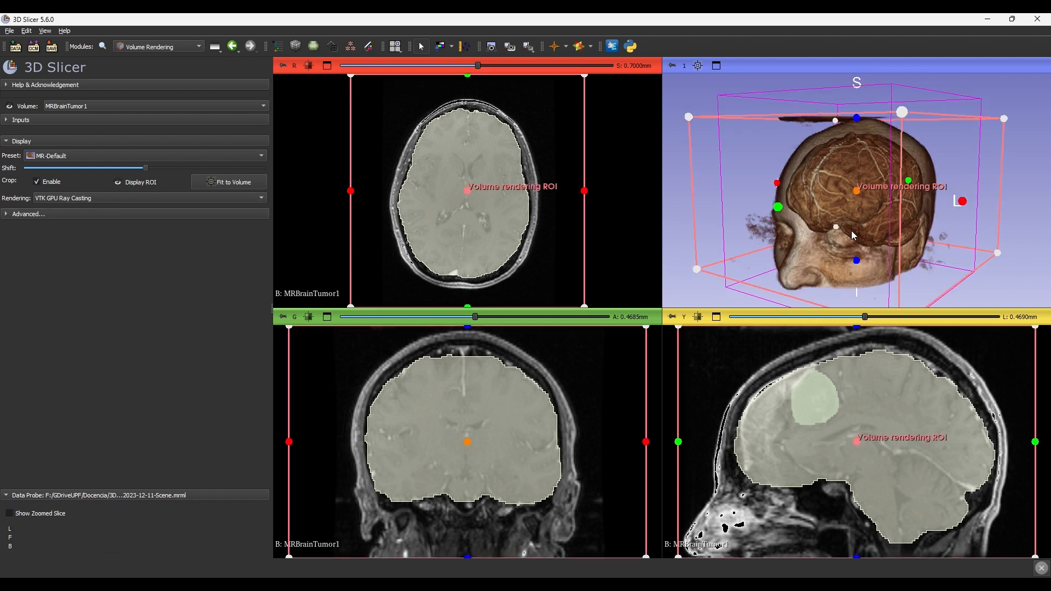
pyautogui.moveTo(962, 209); pyautogui.dragTo(866, 189)
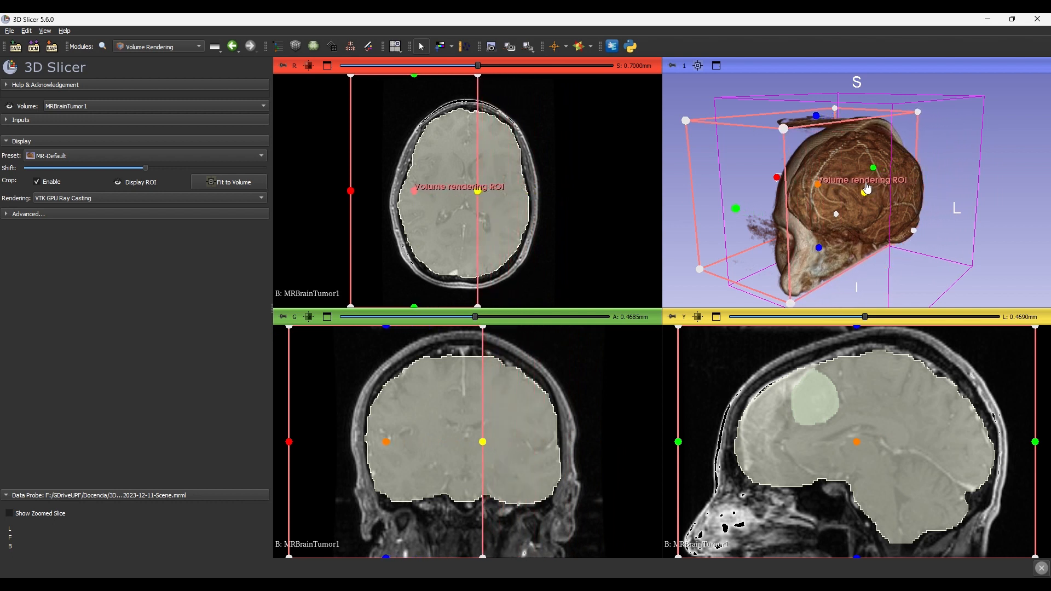
# Enable cropping with a displayed ROI for "MRBrainTumor1 stripped HDBrain" and pull its left-side face to near the midline to expose the tumor
pyautogui.click(87, 106)
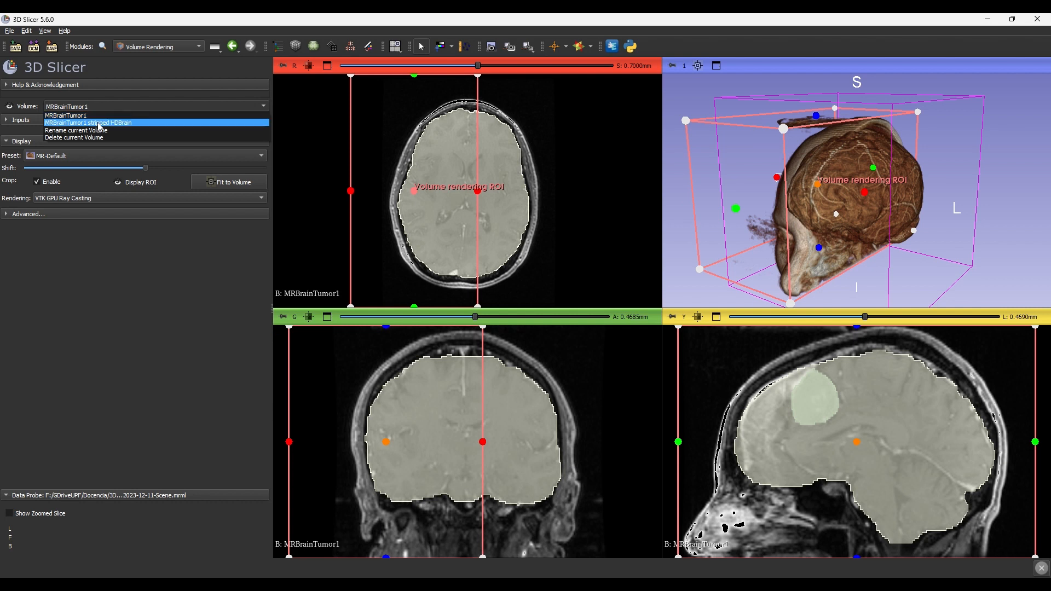
pyautogui.click(98, 123)
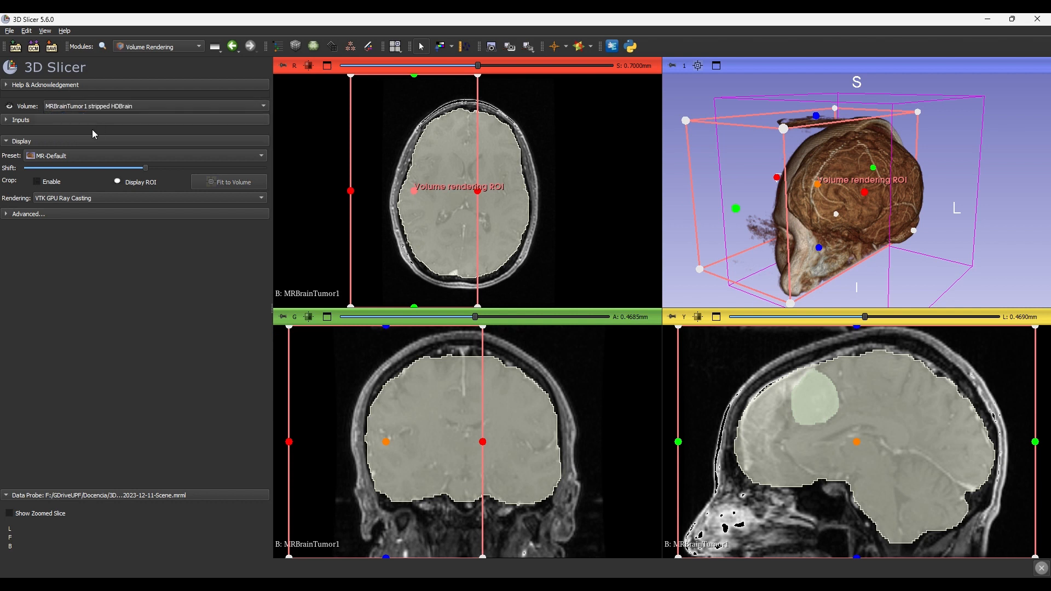
pyautogui.click(38, 181)
pyautogui.click(118, 182)
pyautogui.moveTo(961, 208); pyautogui.dragTo(889, 233)
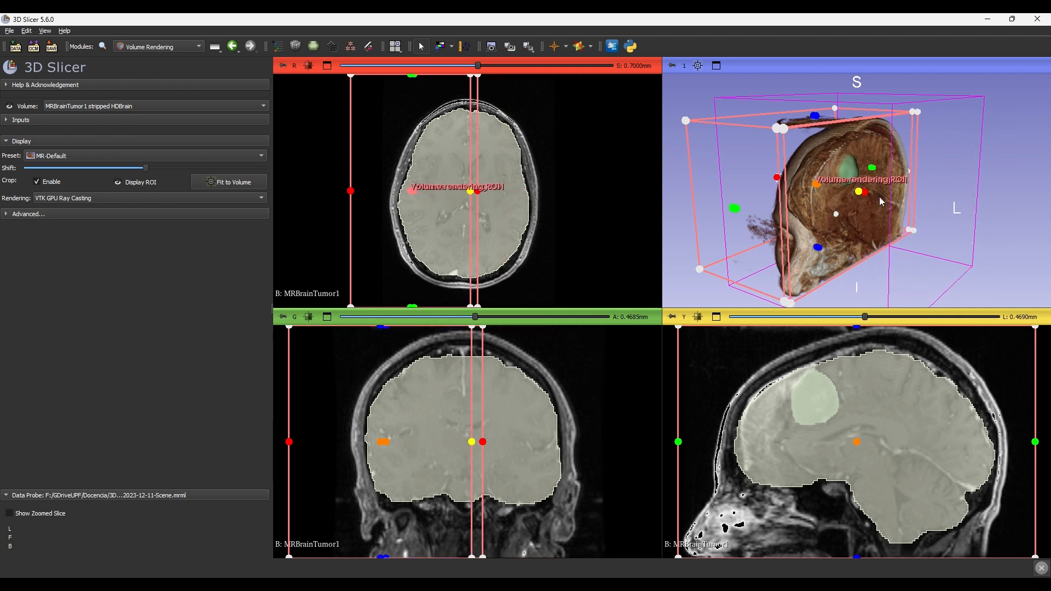
pyautogui.moveTo(993, 186)
pyautogui.mouseDown()
pyautogui.moveTo(1012, 244)
pyautogui.moveTo(1020, 207)
pyautogui.moveTo(902, 163)
pyautogui.moveTo(1040, 199)
pyautogui.moveTo(1005, 198)
pyautogui.mouseUp()
pyautogui.scroll(8, 863, 175)
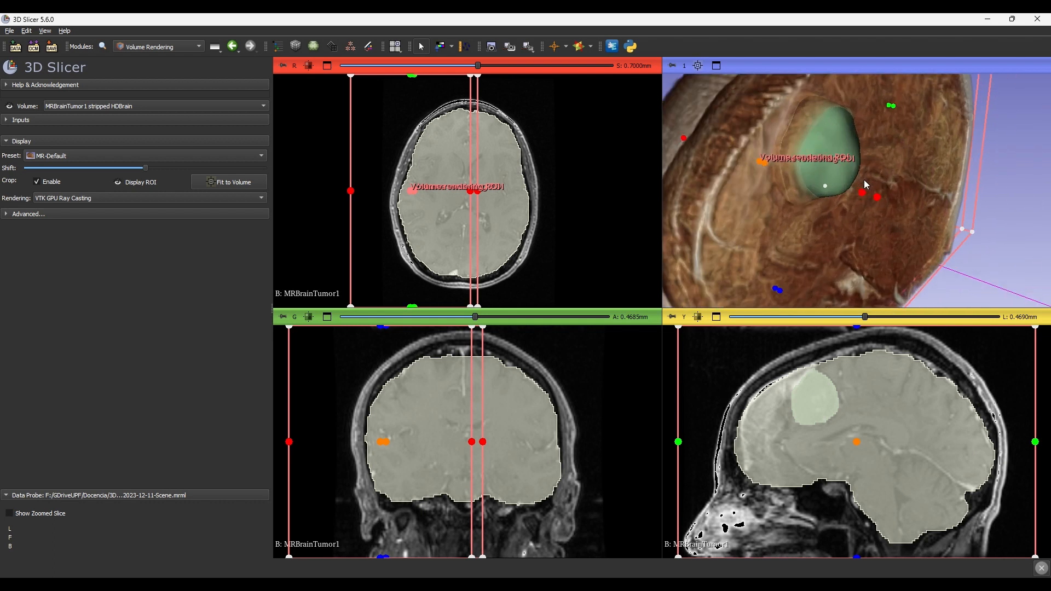